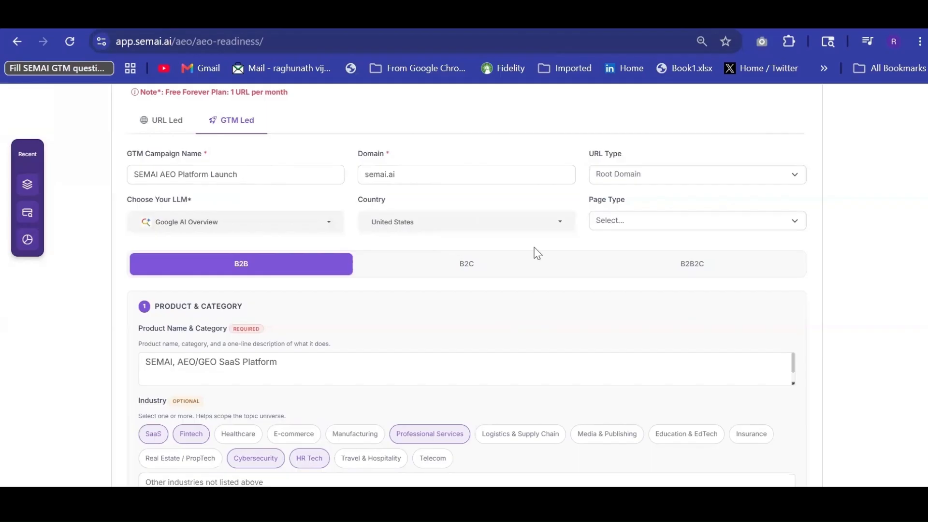
- Review the GTM campaign form's LLM choices, country setting and Product & Category answers
click(248, 225)
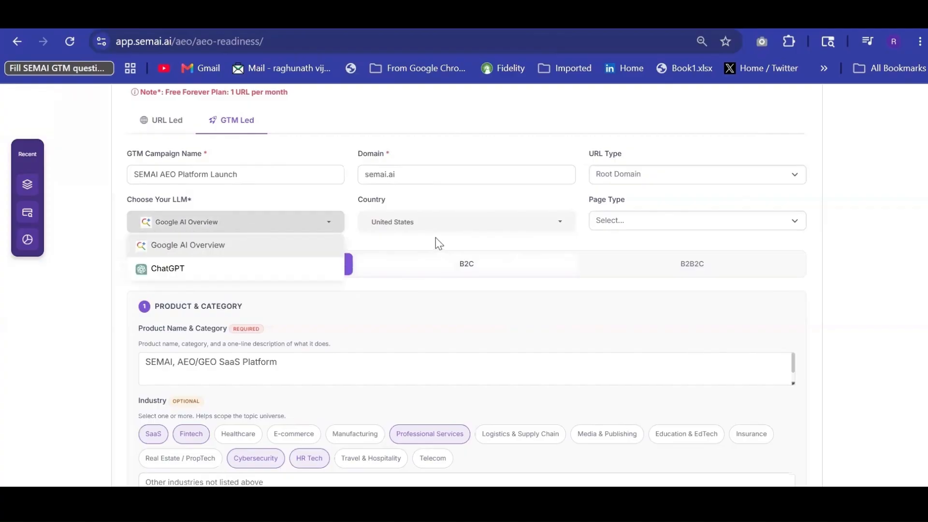
click(492, 226)
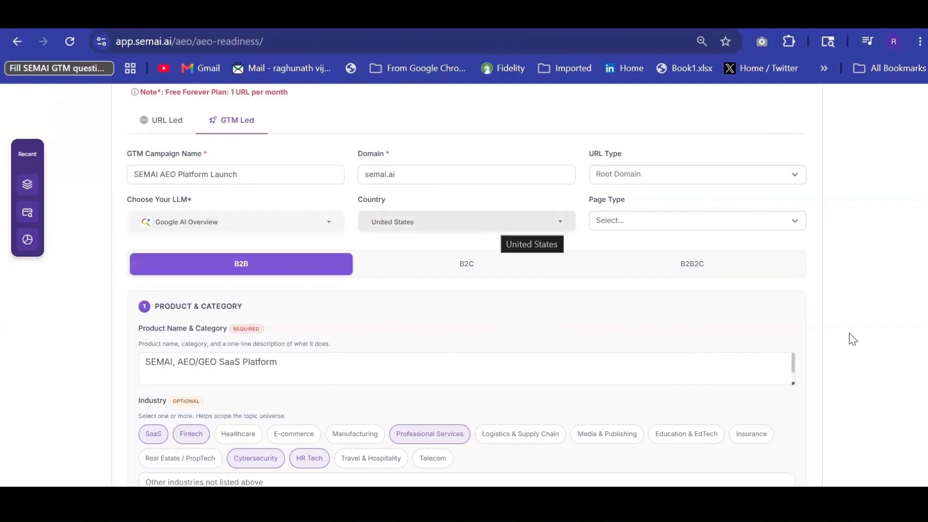
scroll(849, 332, down, 1)
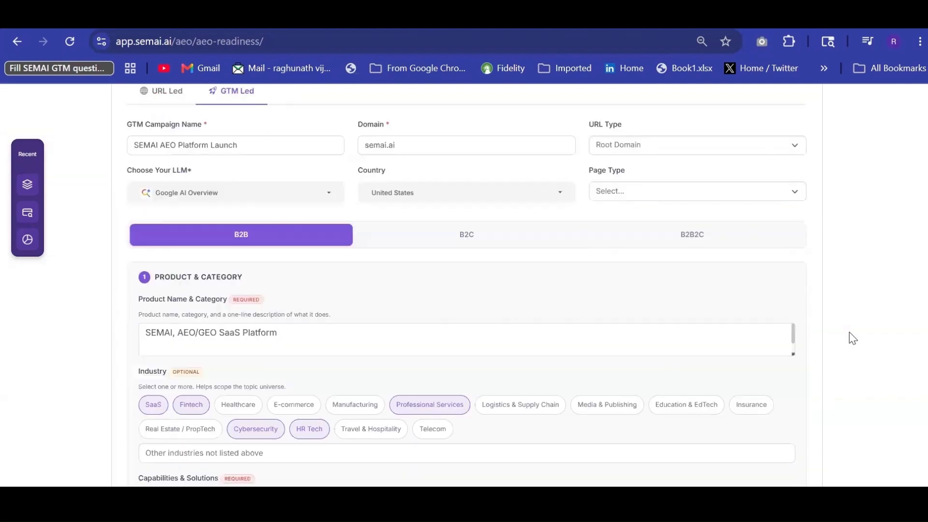
scroll(849, 333, down, 3)
scroll(852, 338, down, 1)
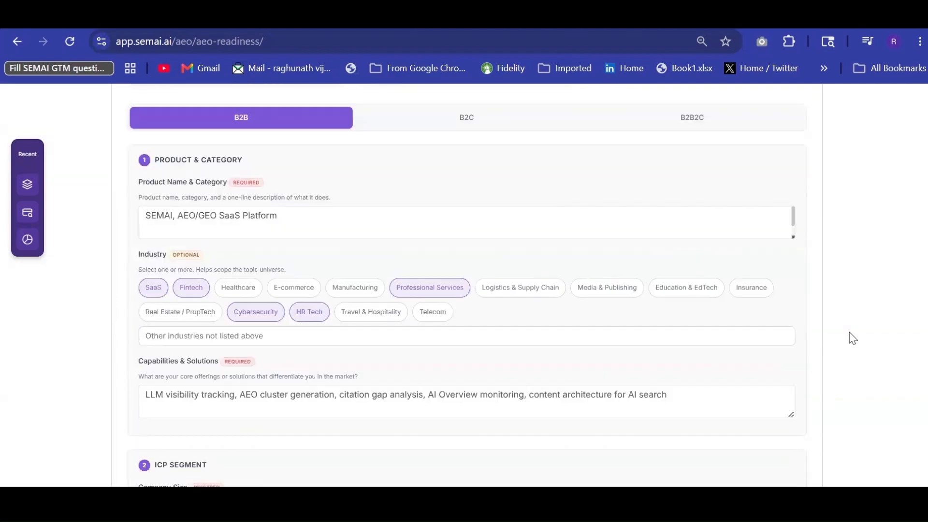
scroll(852, 339, down, 1)
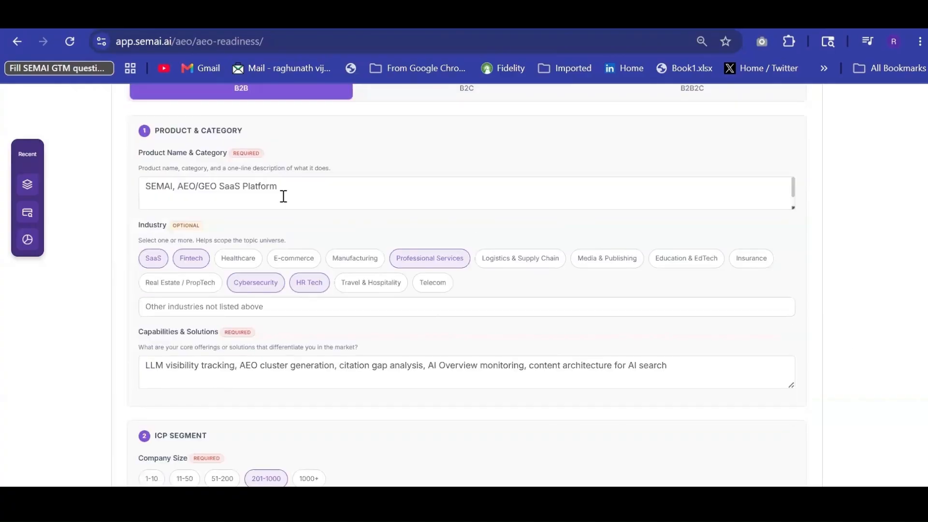
scroll(269, 201, down, 2)
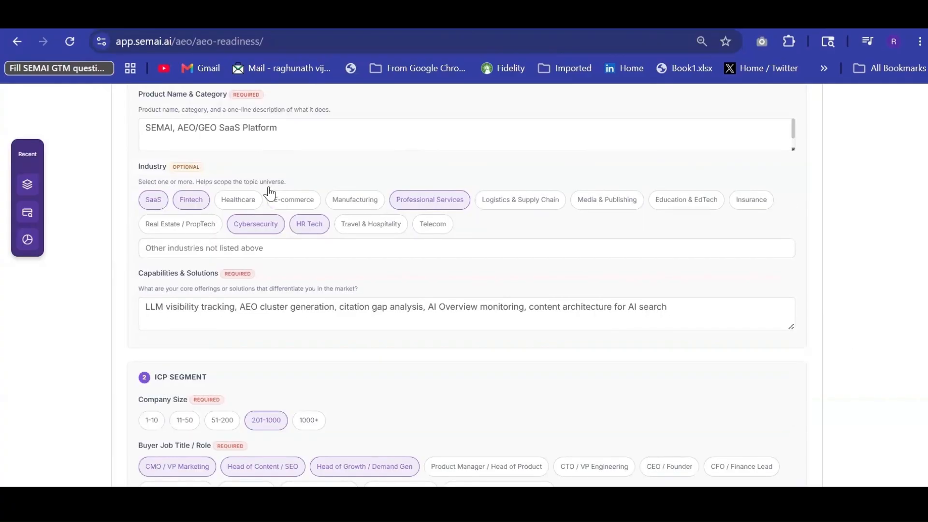
scroll(269, 200, down, 1)
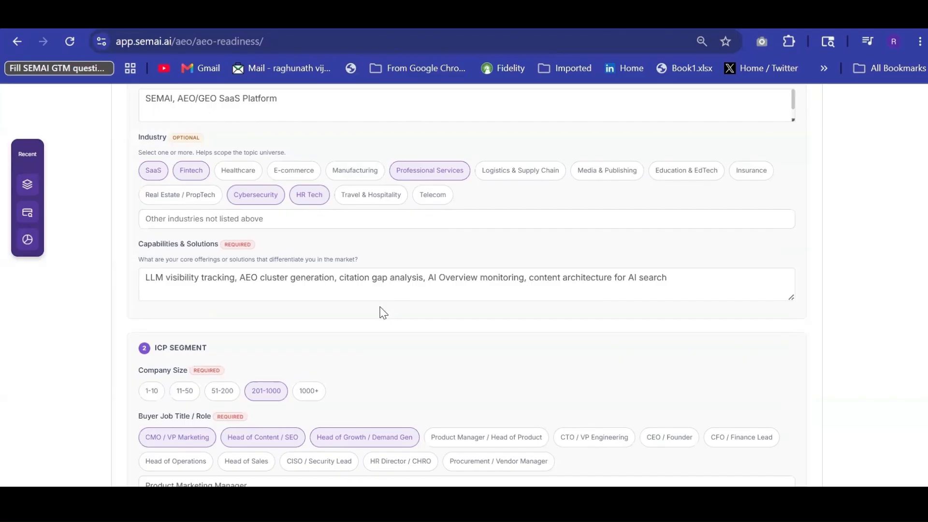
scroll(380, 312, down, 2)
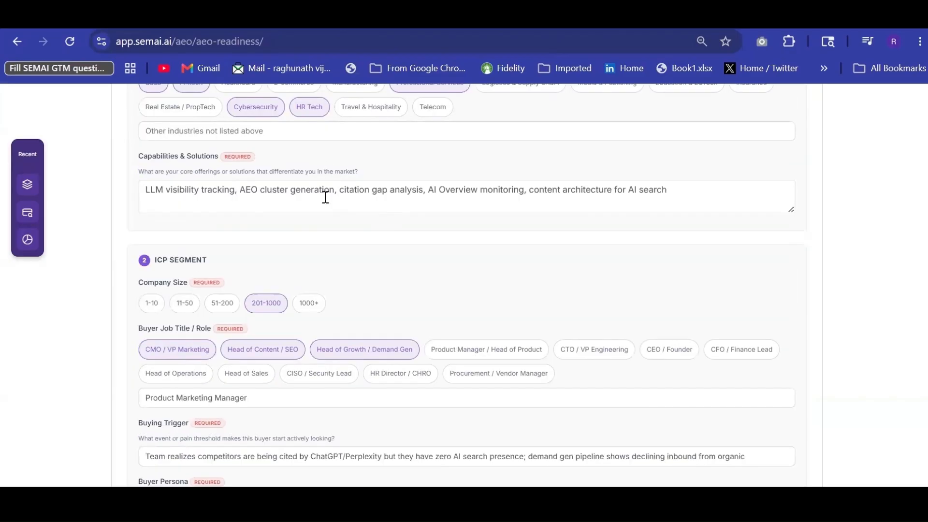
scroll(325, 198, down, 1)
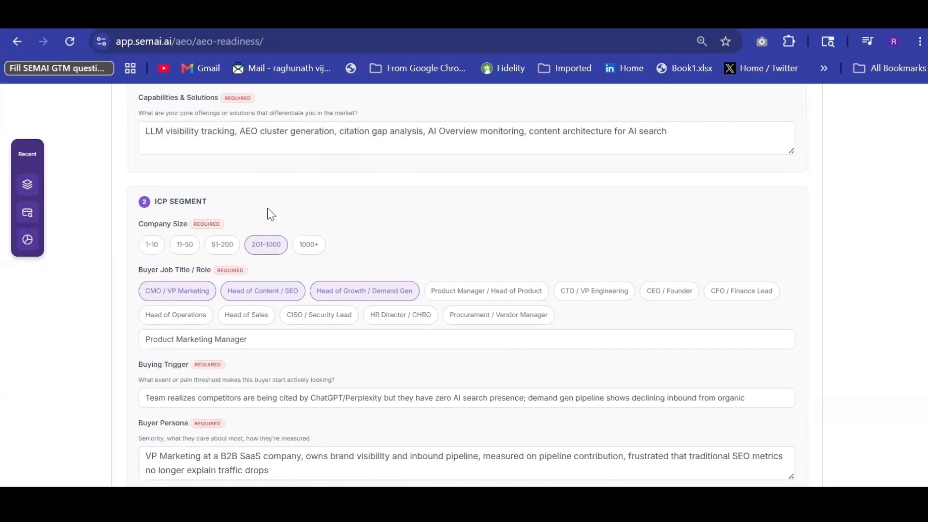
- Review the form's ICP Segment, Research Behaviour and Primary Problems answers
scroll(263, 205, down, 1)
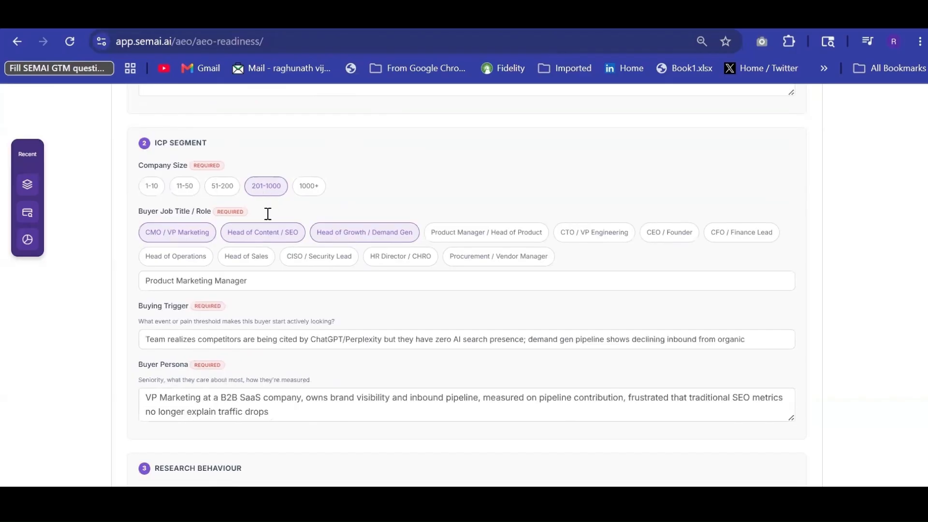
scroll(268, 215, down, 1)
scroll(195, 167, down, 1)
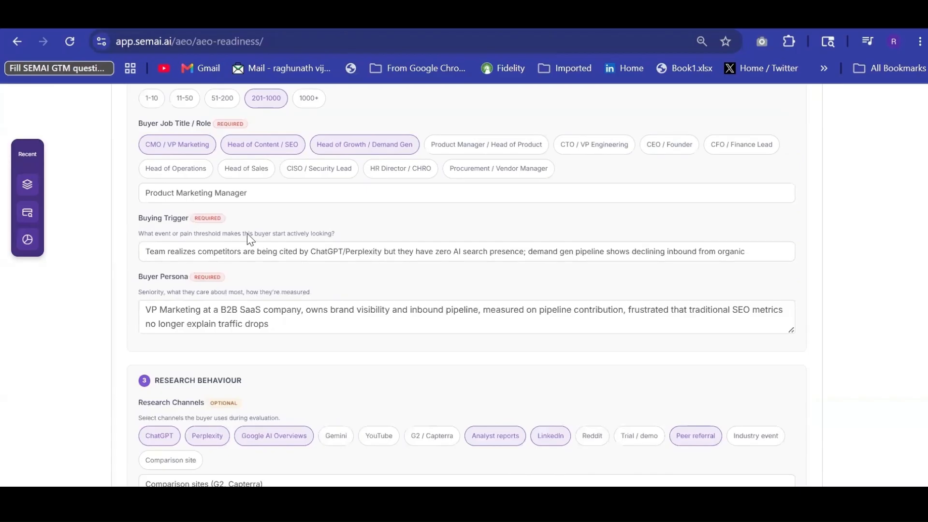
scroll(247, 233, down, 1)
scroll(234, 239, down, 2)
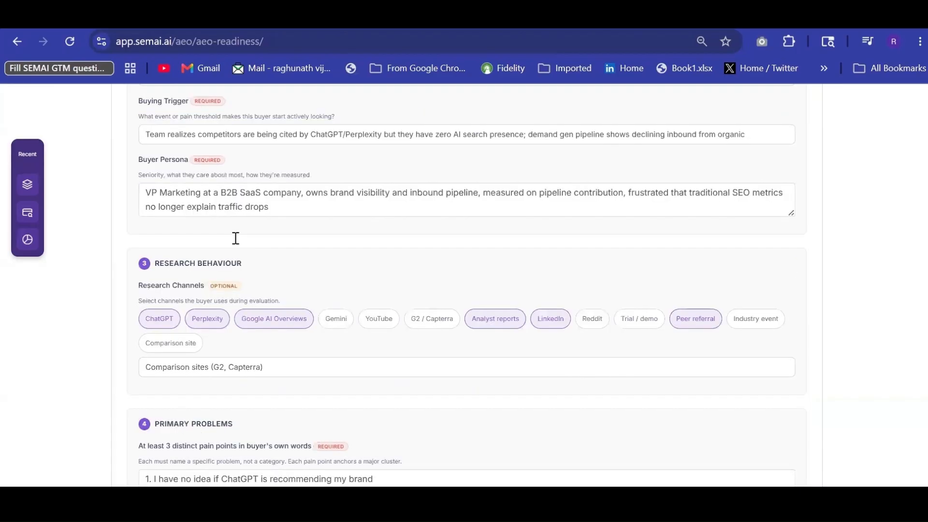
scroll(234, 238, down, 2)
scroll(234, 242, down, 1)
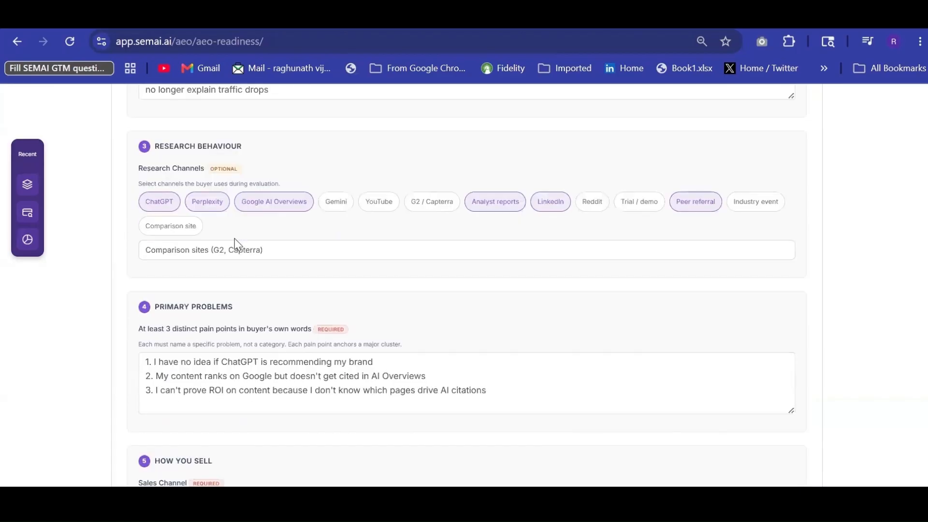
scroll(234, 239, down, 1)
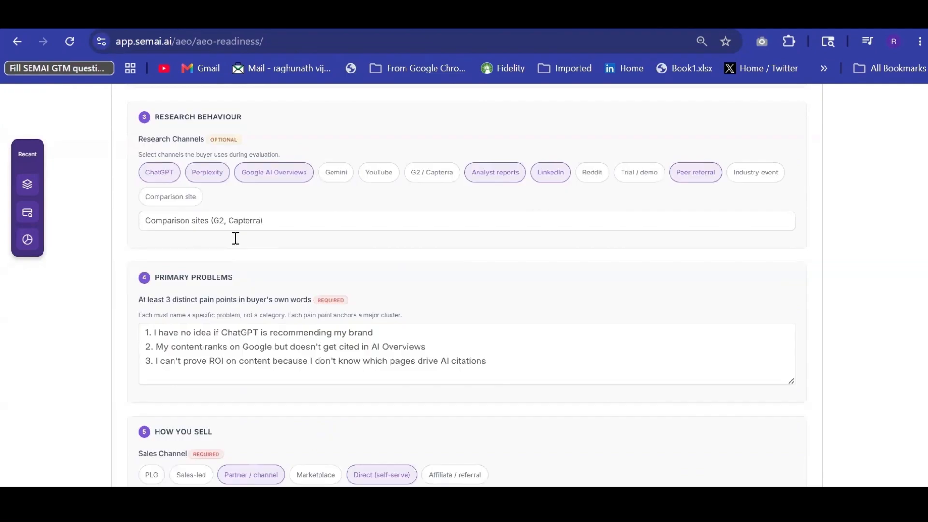
scroll(234, 239, down, 3)
scroll(236, 237, down, 2)
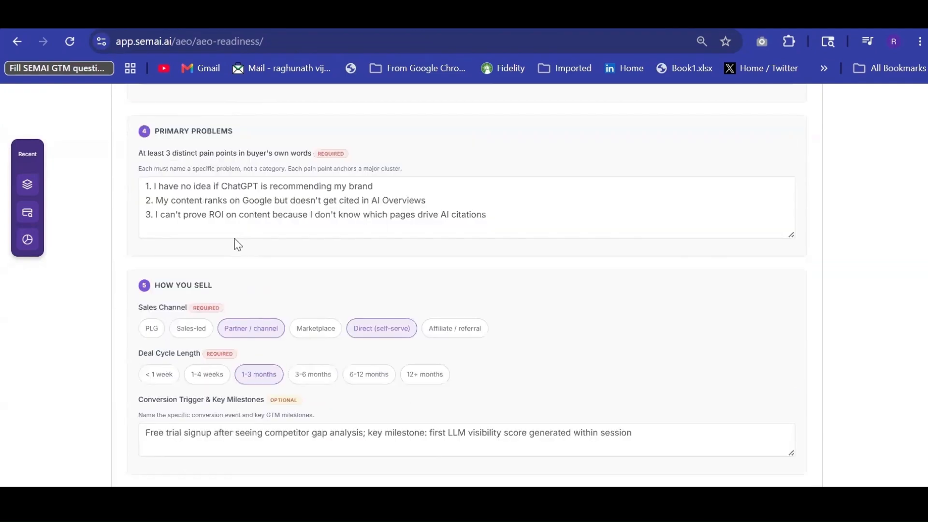
- Under How You Sell, select PLG instead of Partner / channel as a sales channel and add 3-6 months to the deal cycle length
scroll(237, 244, down, 2)
scroll(235, 246, down, 1)
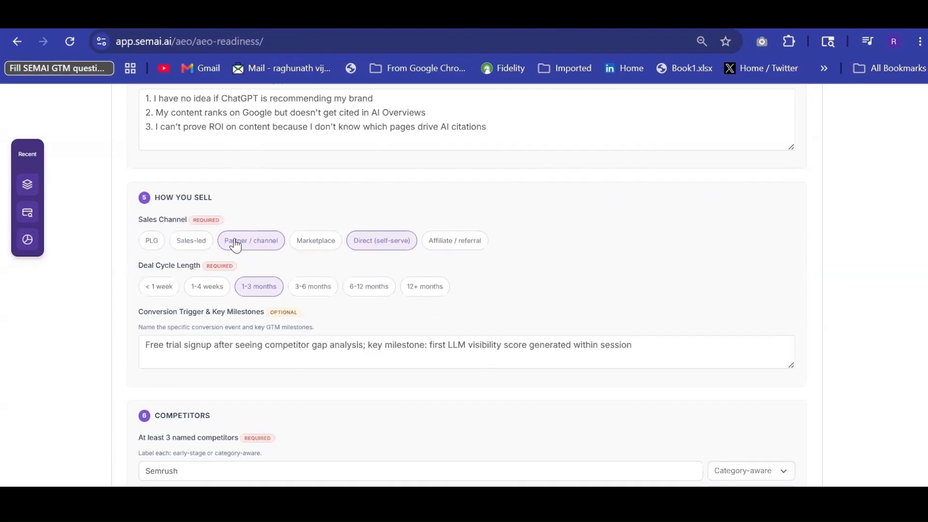
click(150, 240)
scroll(413, 285, down, 1)
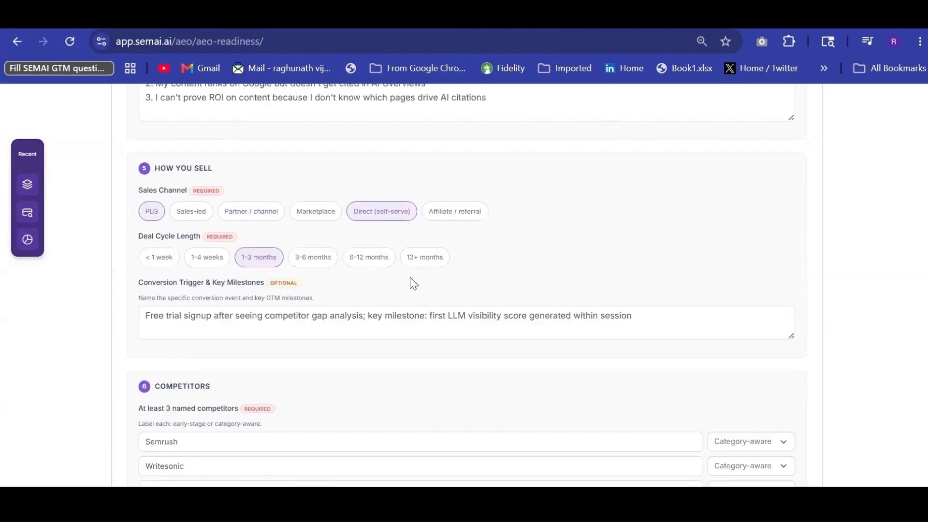
scroll(413, 284, down, 3)
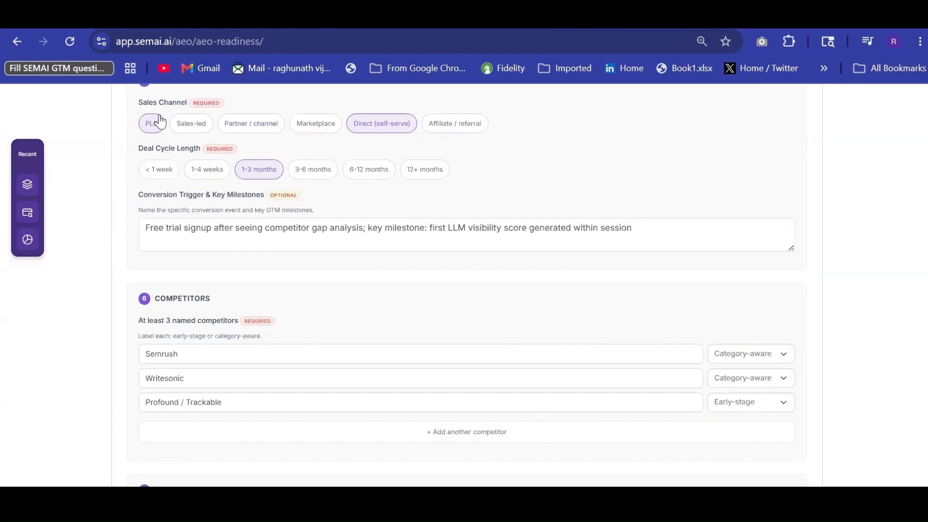
click(309, 172)
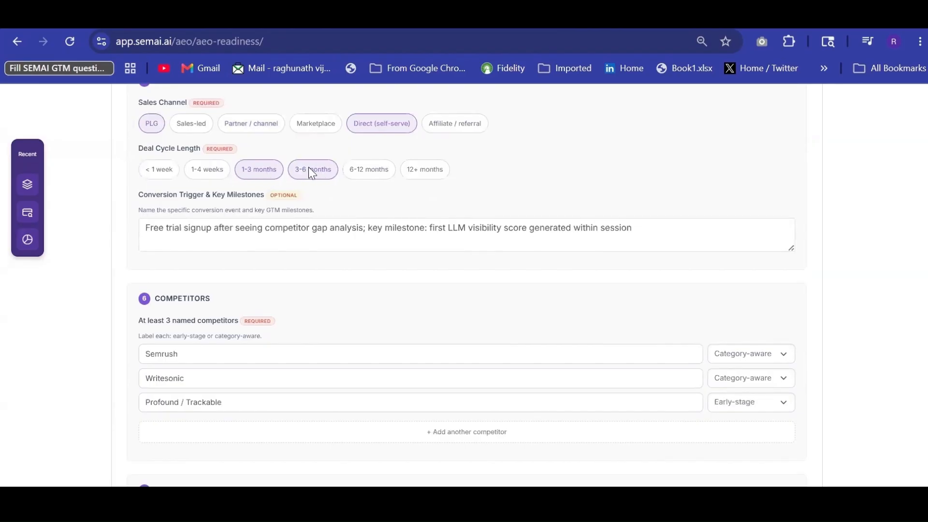
- Add "demo session" to the end of the Conversion Trigger & Key Milestones text
scroll(312, 173, down, 1)
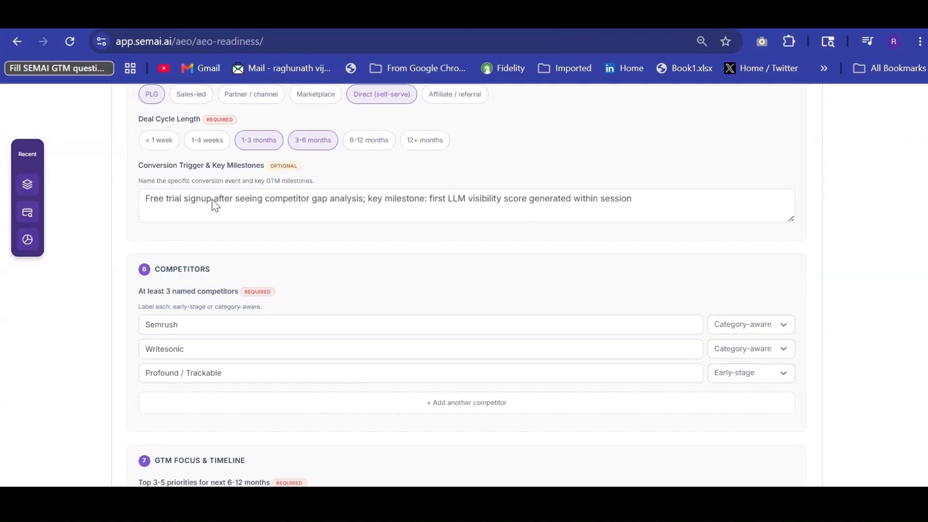
scroll(215, 206, down, 1)
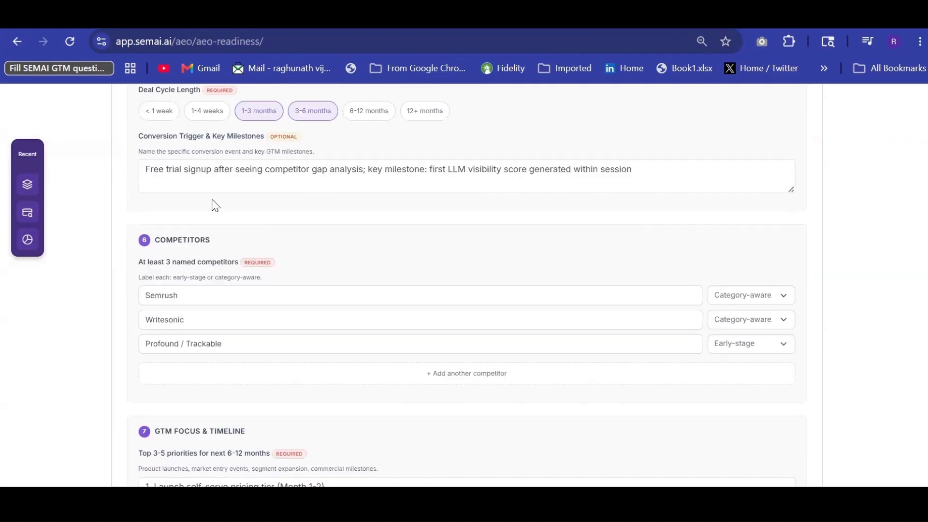
click(651, 176)
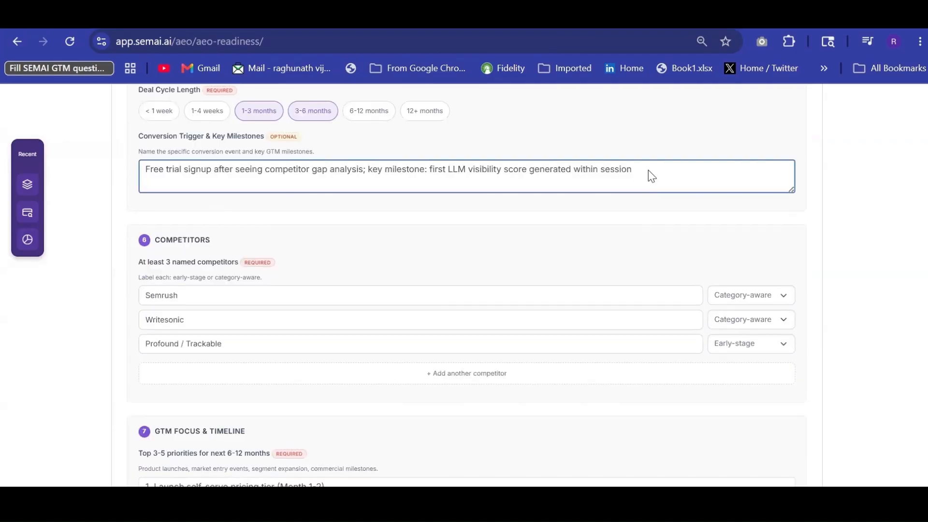
text(demo session)
click(802, 229)
- Generate the GTM clusters from the completed campaign form
scroll(801, 229, down, 1)
scroll(802, 229, down, 3)
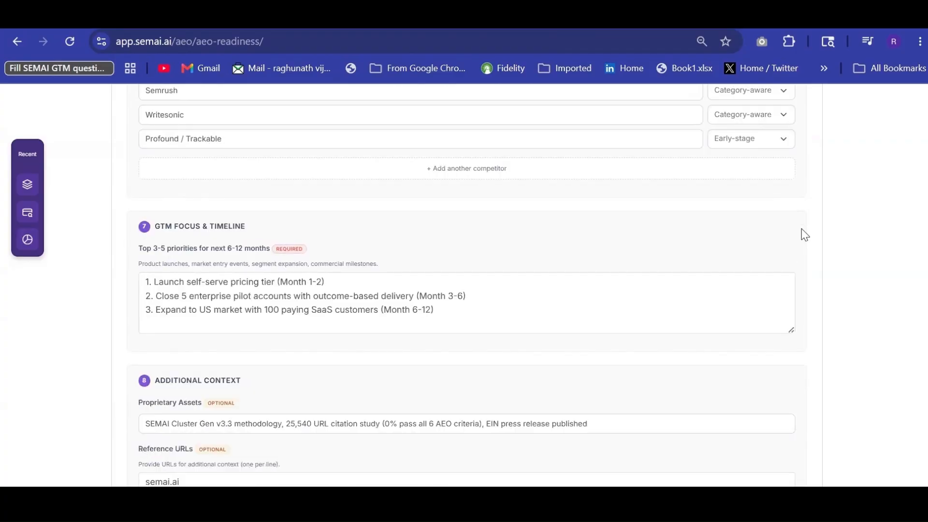
scroll(802, 233, down, 3)
scroll(805, 235, down, 2)
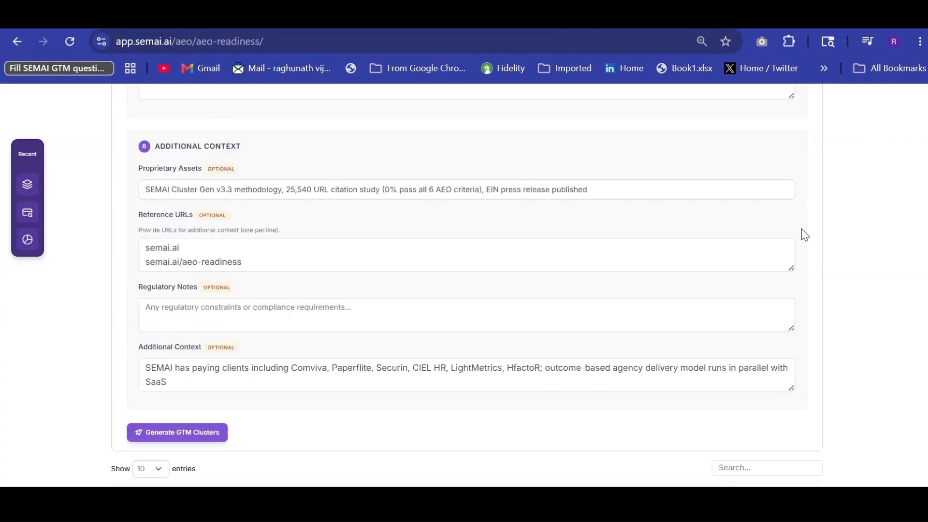
scroll(802, 228, down, 1)
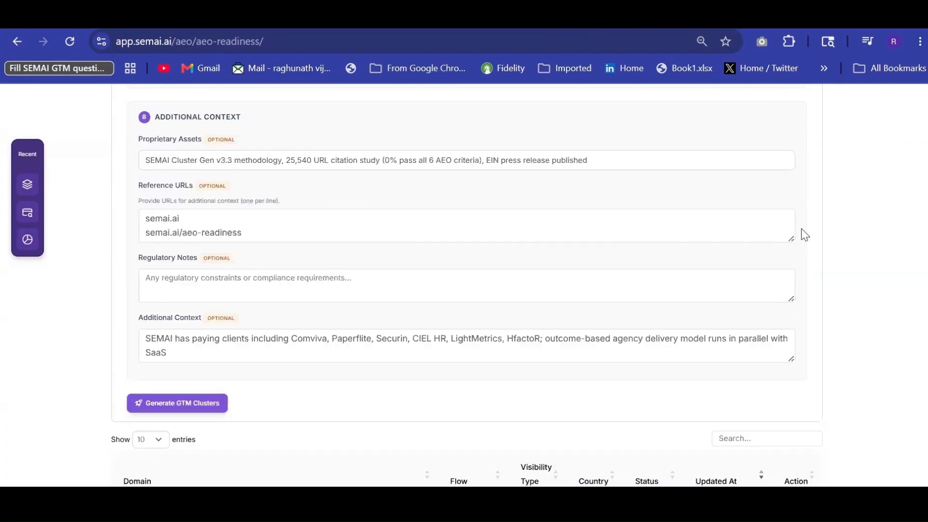
click(190, 408)
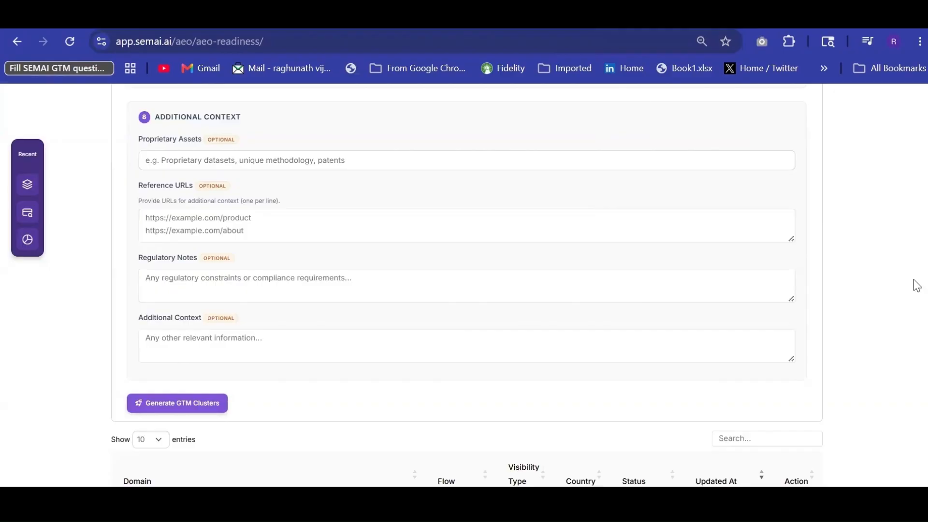
- Open the GTM cluster preview report for the semai.ai domain
scroll(917, 285, up, 8)
scroll(917, 285, up, 15)
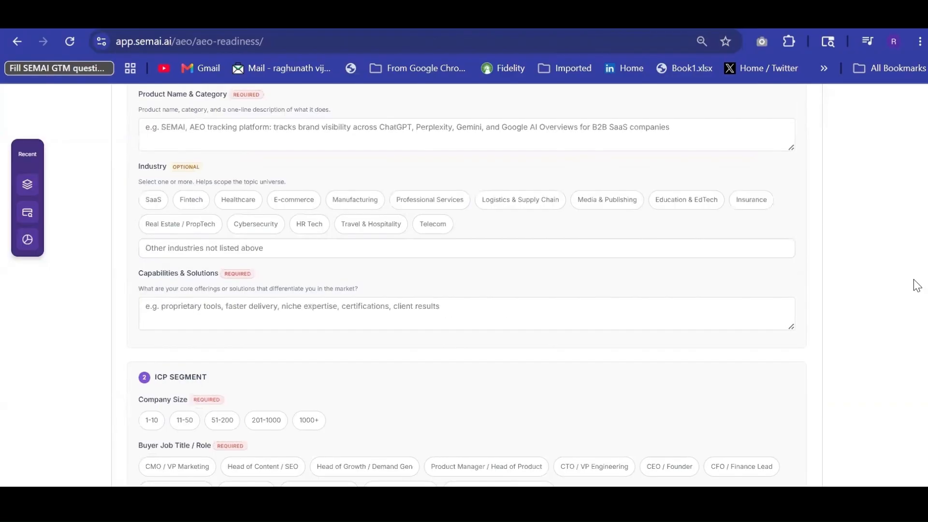
scroll(917, 285, up, 6)
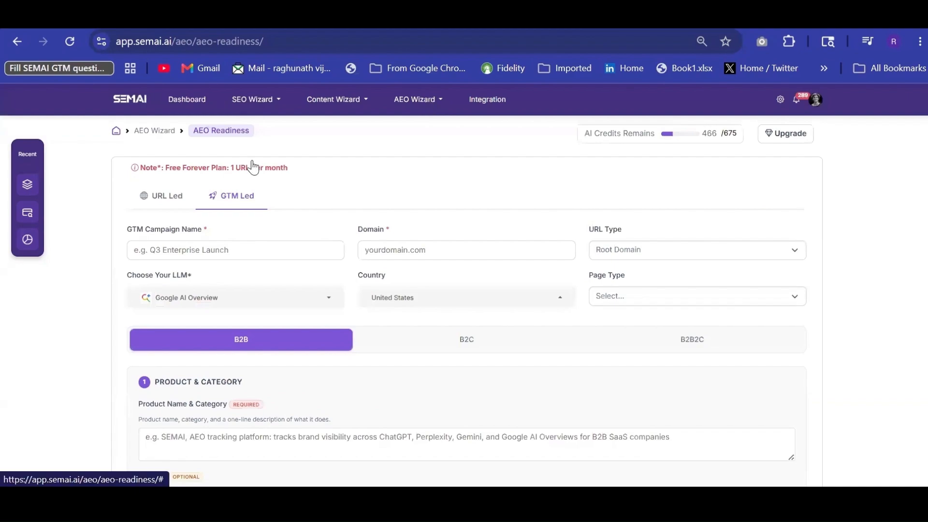
click(223, 161)
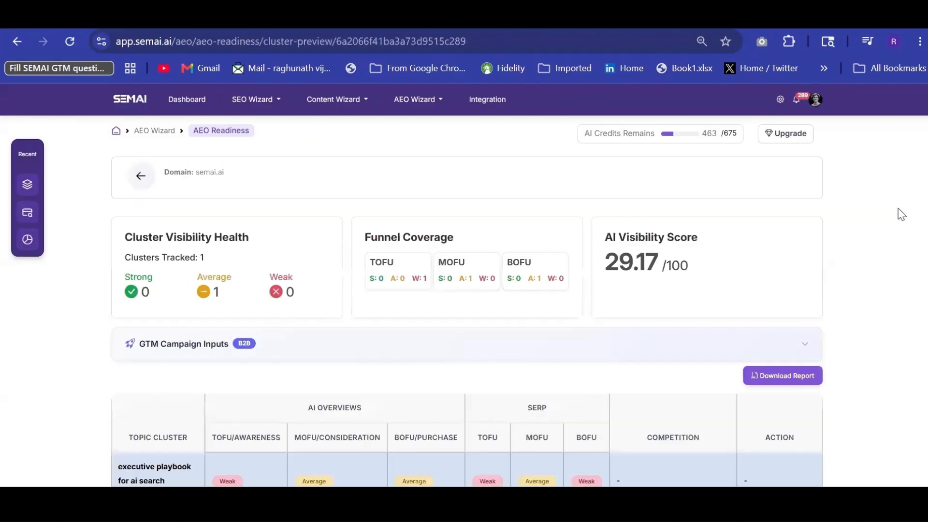
- Examine the report's topic clusters, their AI Overviews and SERP ratings, competition and available actions
scroll(901, 214, down, 1)
scroll(901, 214, down, 2)
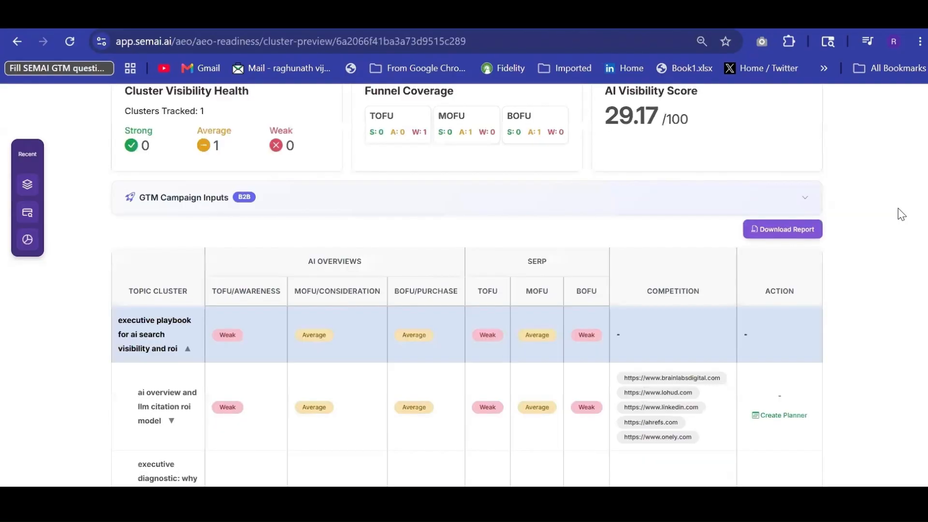
scroll(901, 214, down, 1)
scroll(901, 215, down, 1)
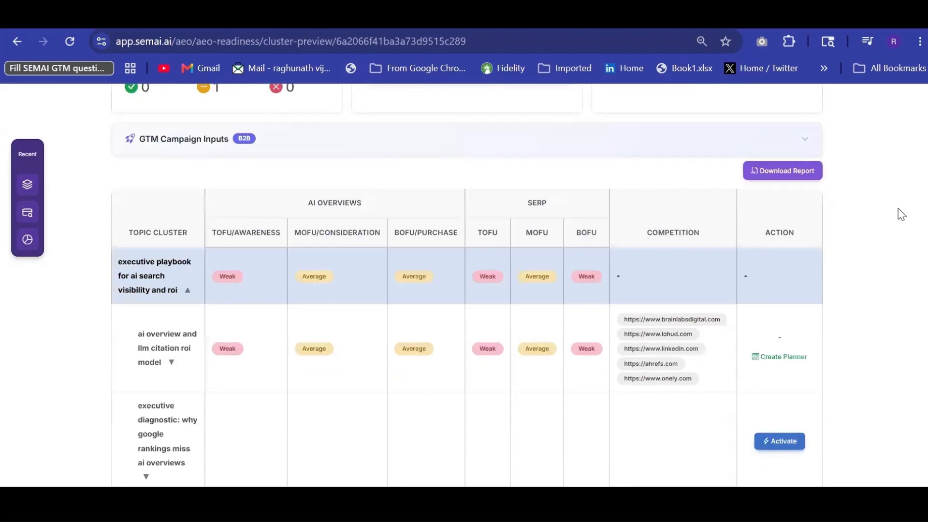
scroll(901, 214, down, 1)
scroll(901, 214, down, 3)
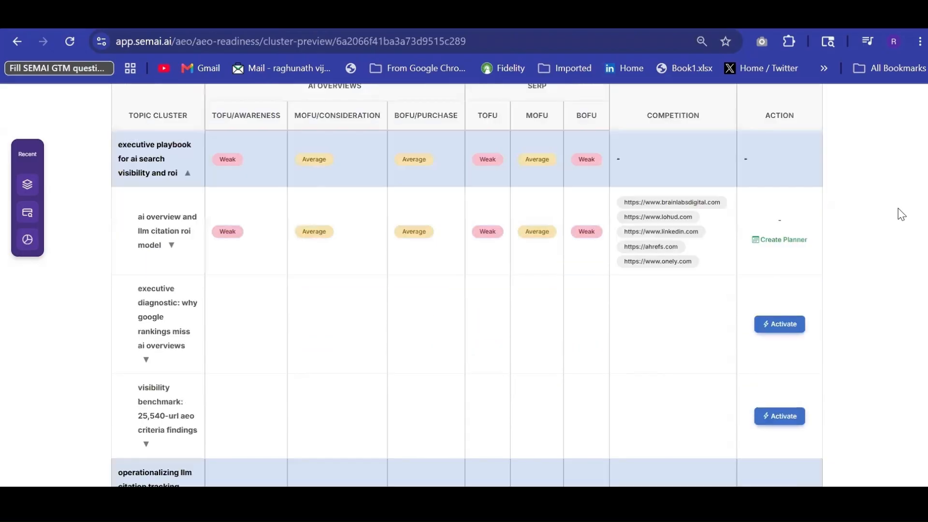
scroll(902, 214, down, 1)
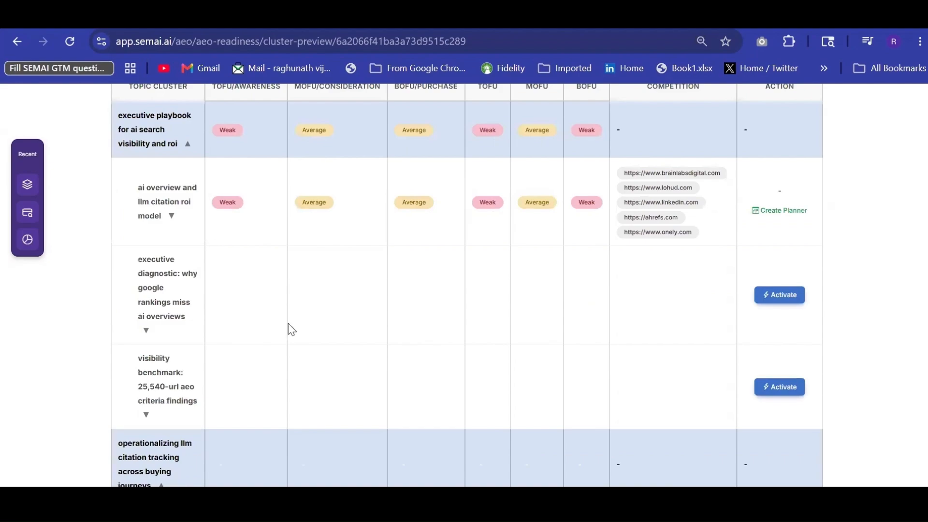
scroll(291, 330, down, 1)
scroll(291, 330, down, 3)
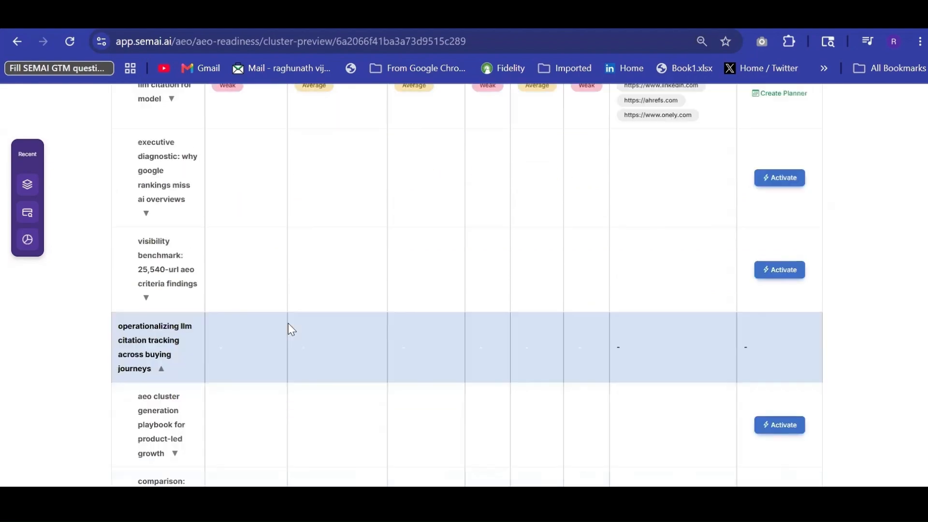
scroll(288, 324, down, 1)
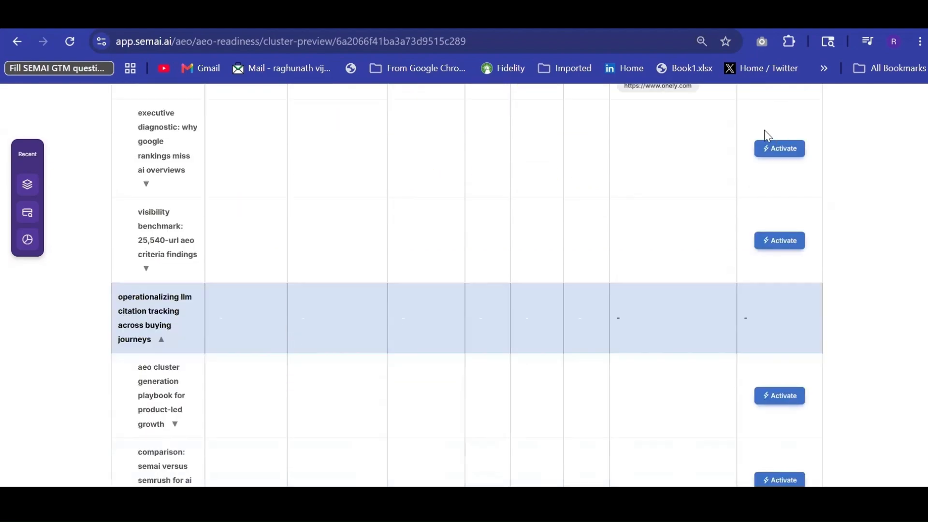
- Create the content planner for the "ai overview and llm citation roi model" cluster and open it
scroll(765, 415, up, 3)
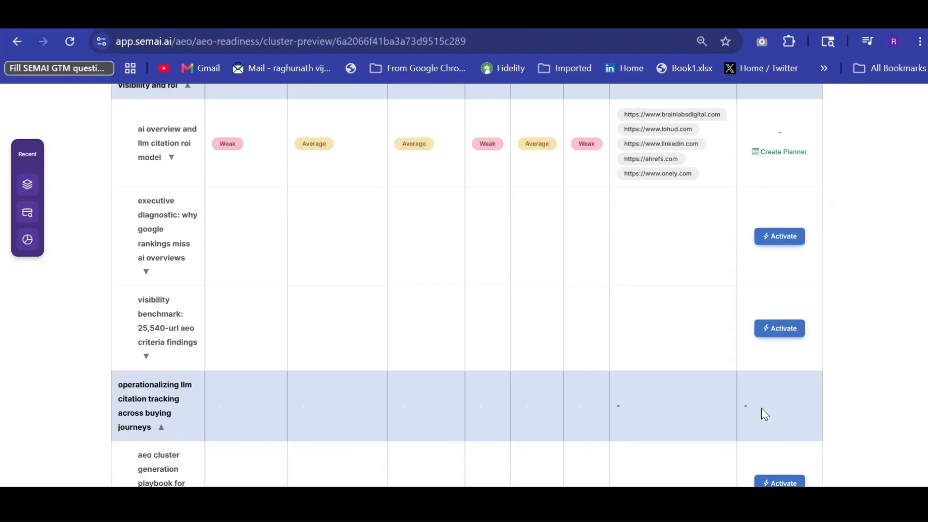
scroll(762, 412, up, 3)
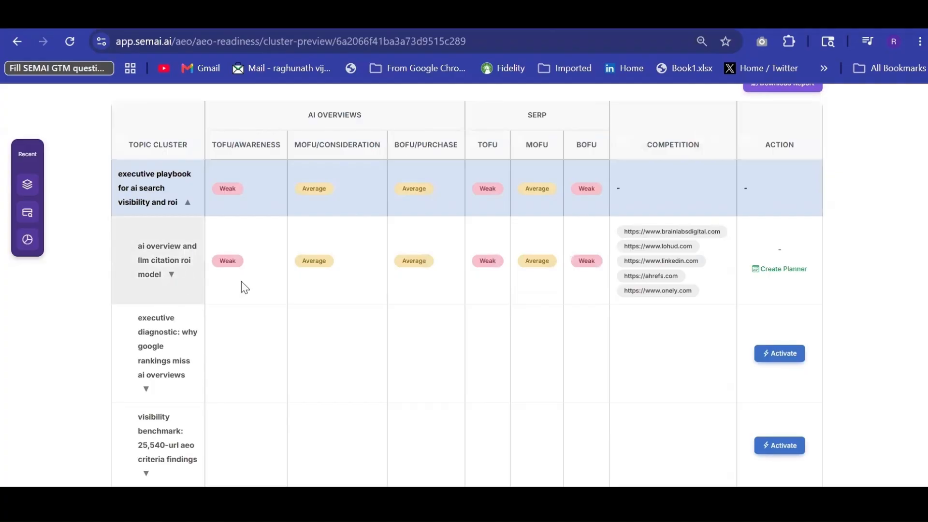
scroll(255, 288, up, 2)
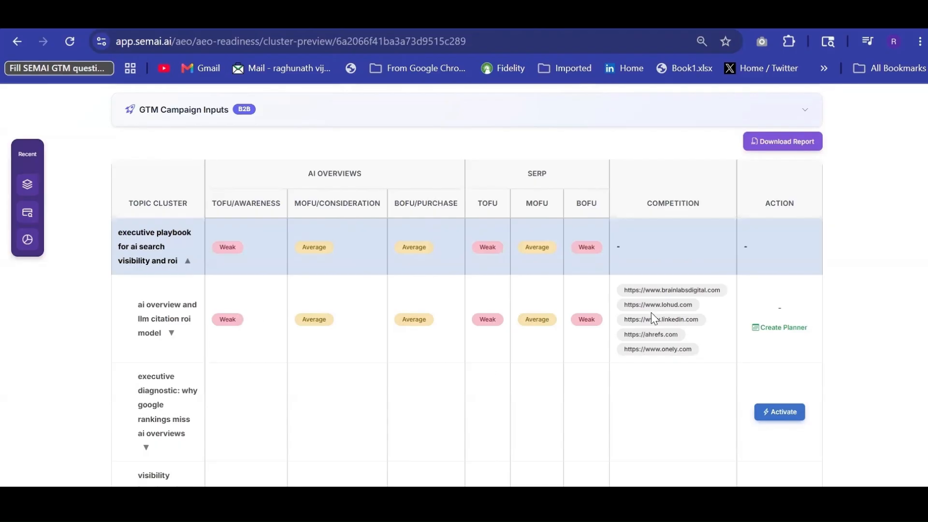
click(781, 328)
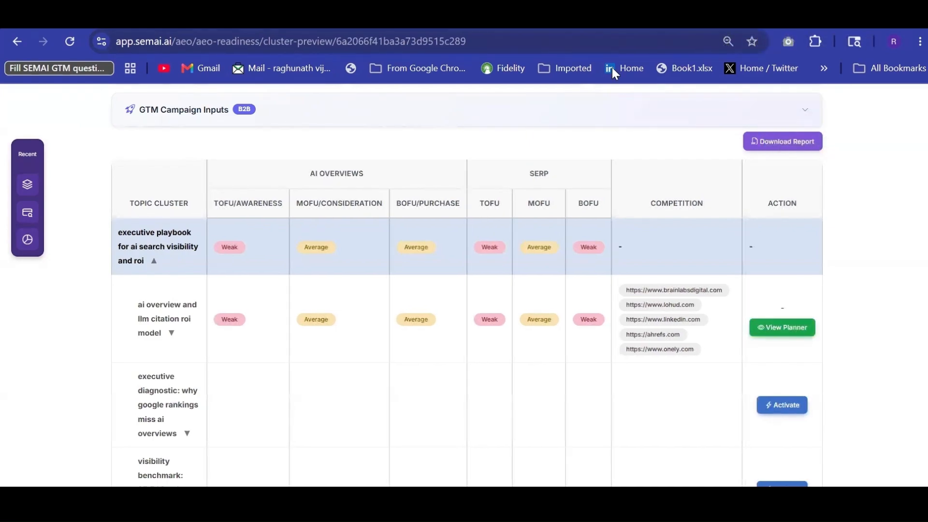
click(781, 328)
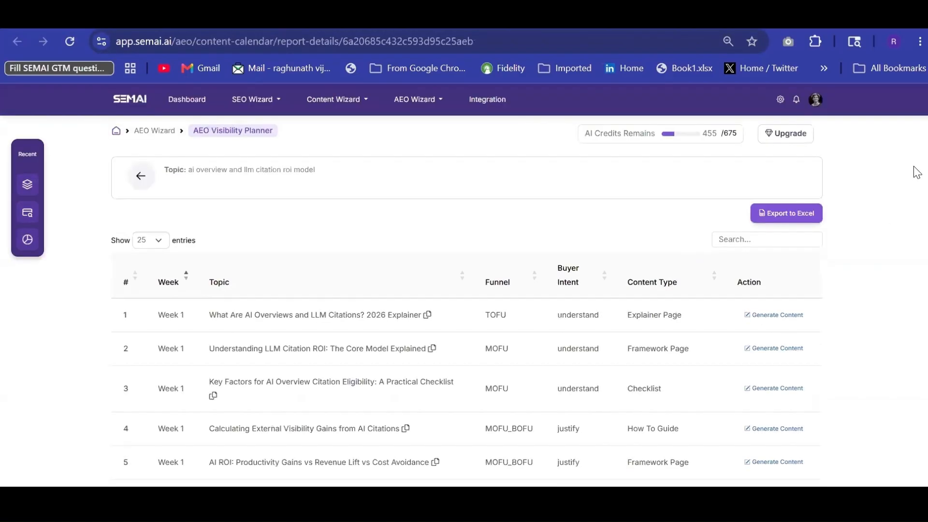
- Examine the planner's weekly topics with their funnel stages, buyer intents and content types
scroll(916, 173, down, 1)
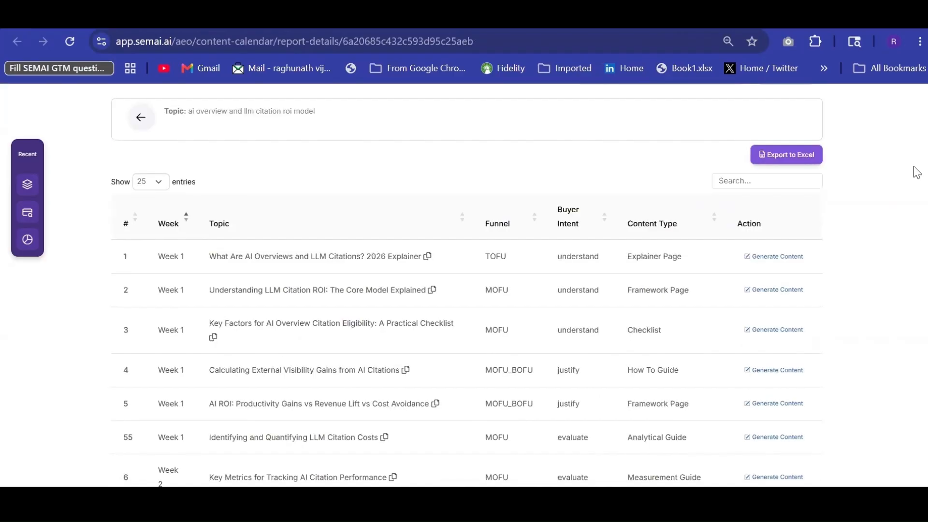
scroll(917, 173, down, 1)
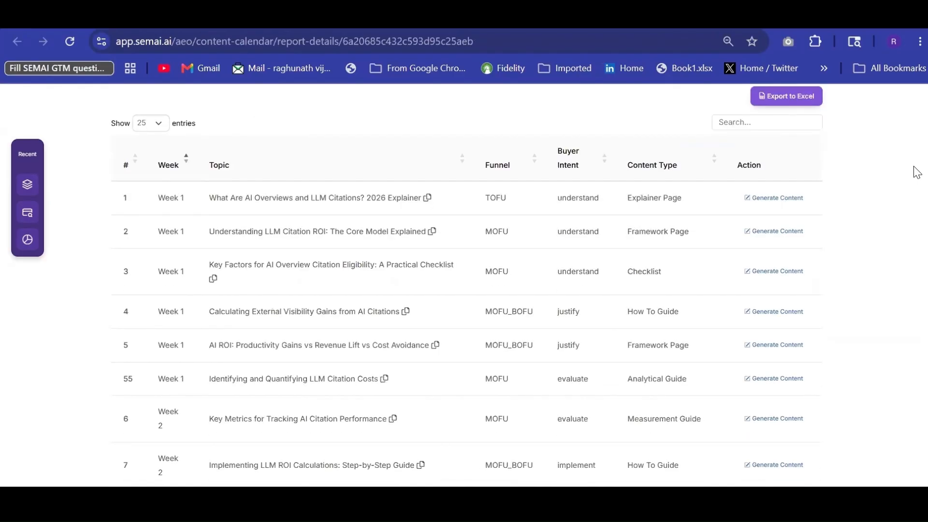
scroll(917, 172, down, 1)
scroll(917, 172, down, 1)
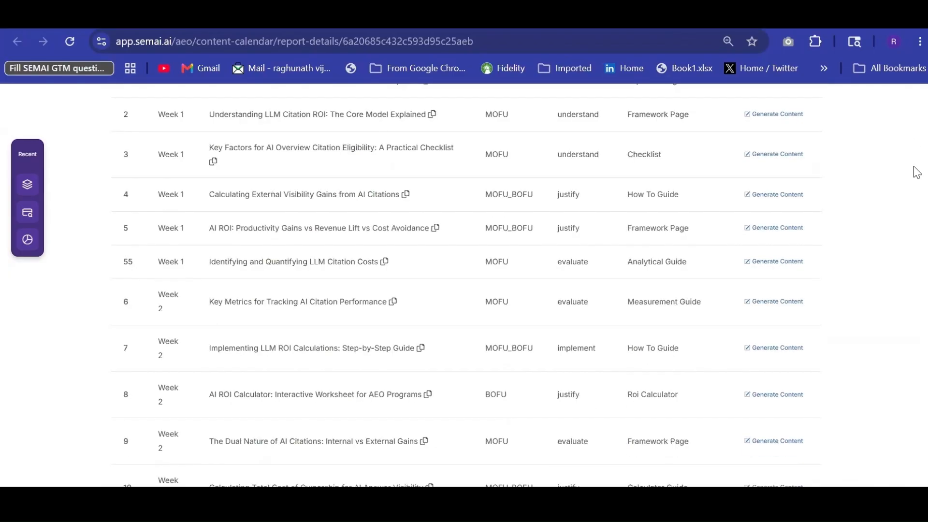
scroll(917, 172, down, 1)
scroll(917, 172, down, 1)
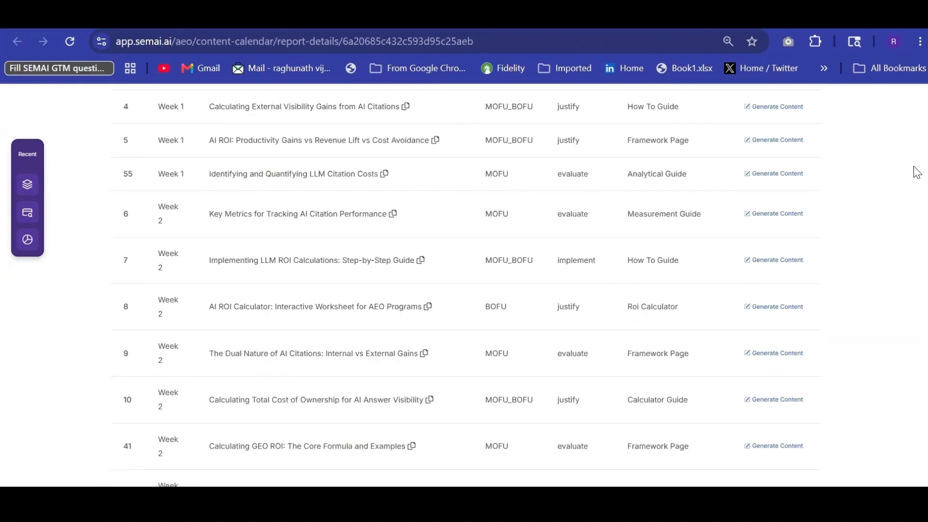
scroll(916, 173, down, 1)
scroll(916, 172, down, 1)
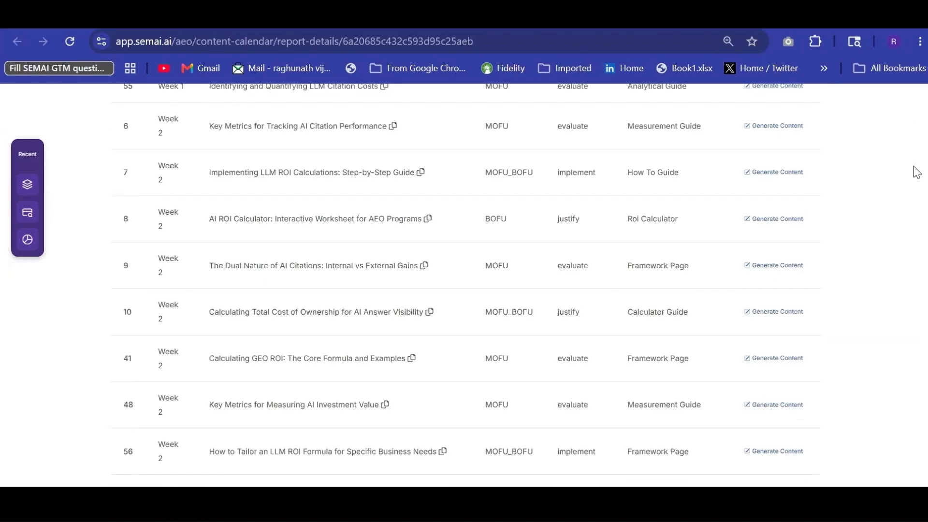
scroll(917, 173, up, 3)
scroll(917, 172, up, 1)
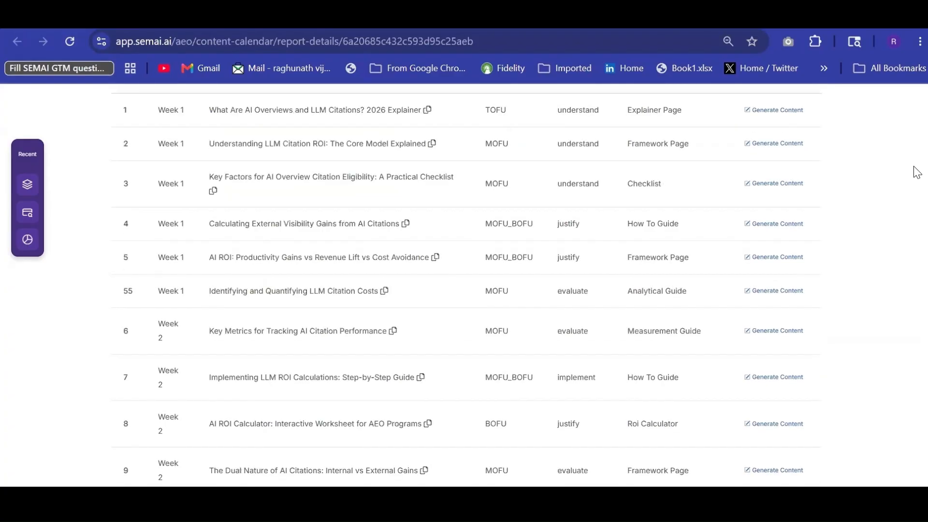
scroll(917, 172, up, 2)
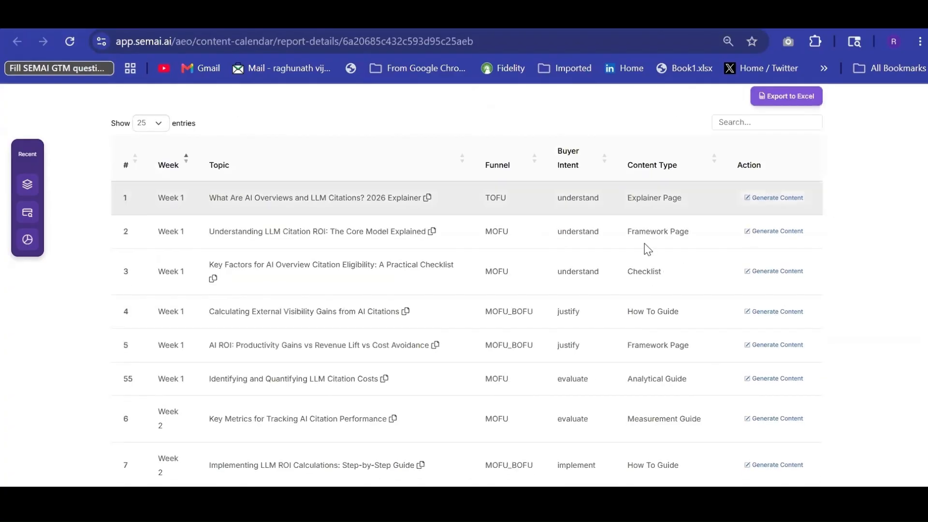
- Generate a blog for "Key Factors for AI Overview Citation Eligibility: A Practical Checklist" in the Conversational style with internal links included
click(773, 270)
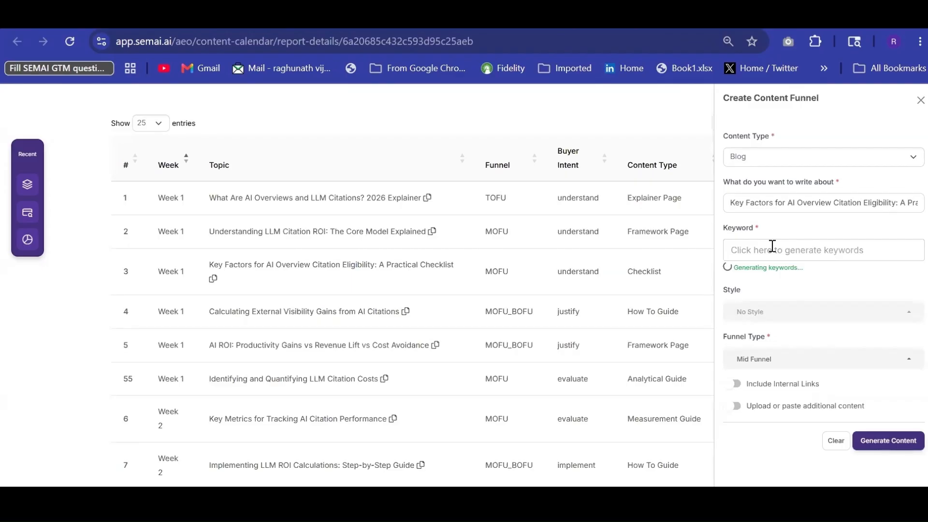
click(758, 313)
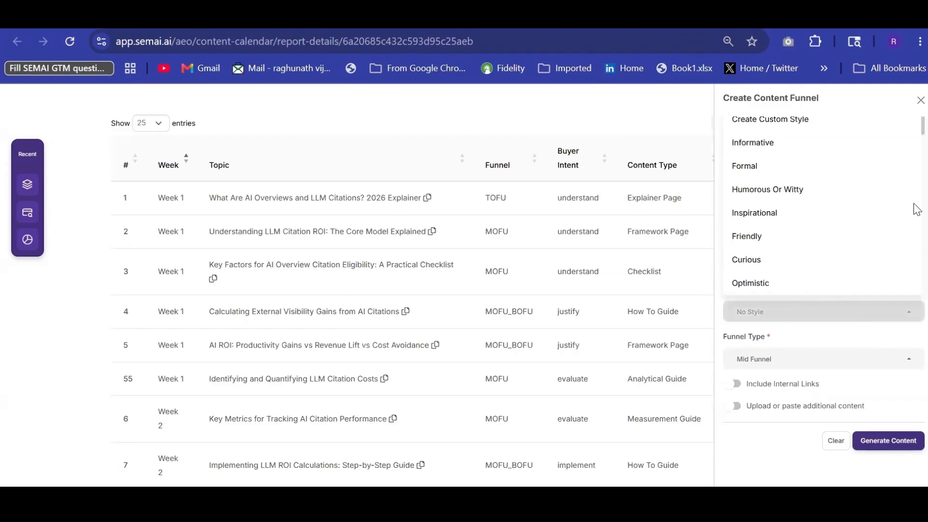
scroll(810, 177, down, 4)
click(812, 174)
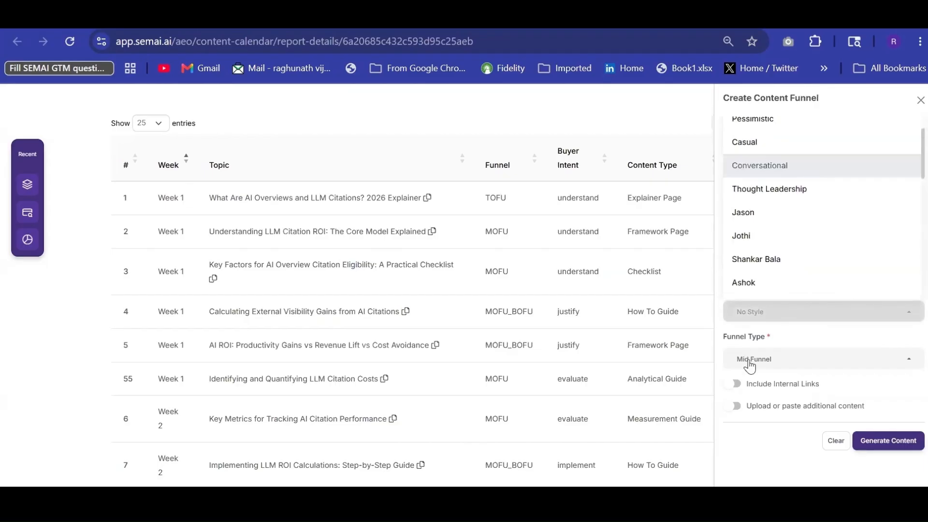
click(778, 394)
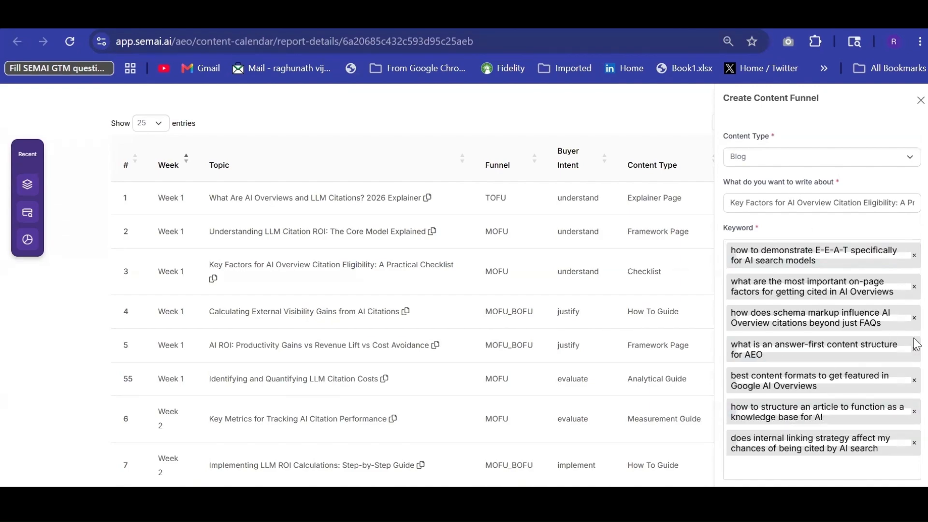
scroll(917, 367, down, 4)
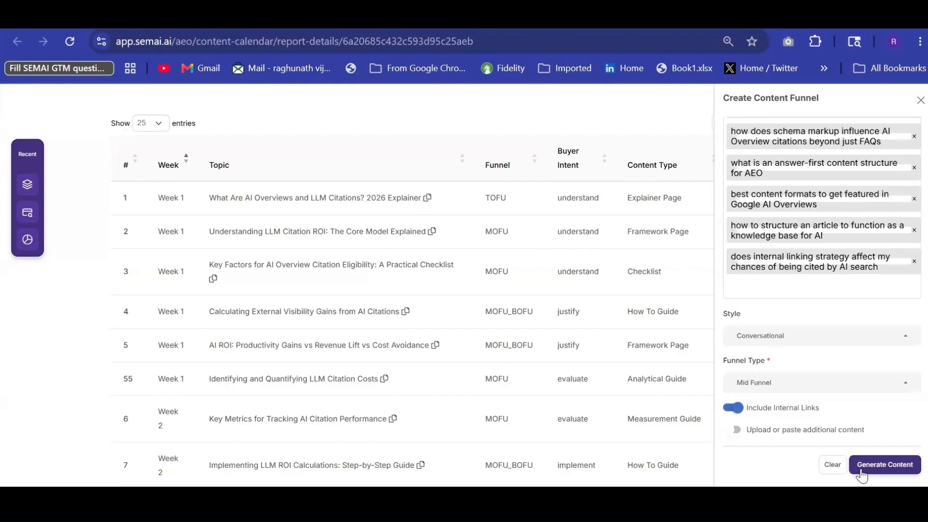
click(862, 470)
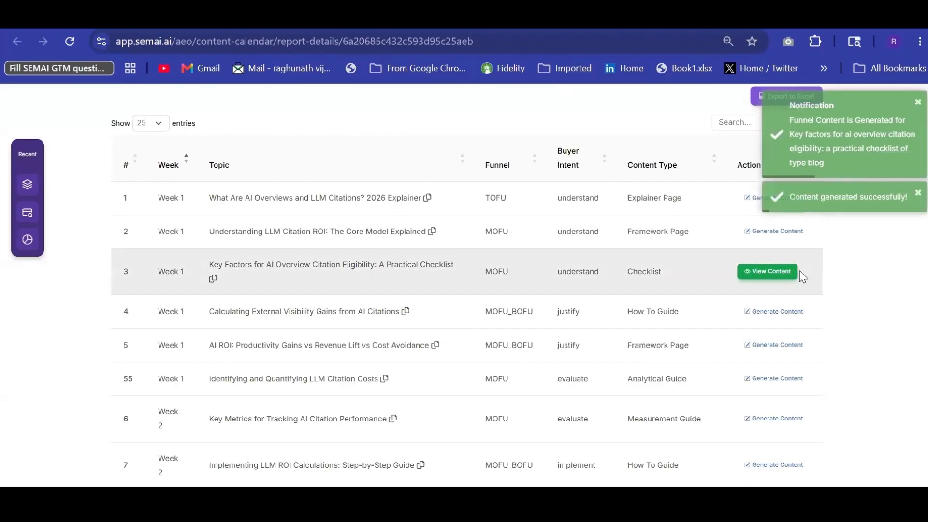
- Open the generated blog and examine its AI Overview compliance scores, SEO metadata, article text and fine-tuning field
click(772, 272)
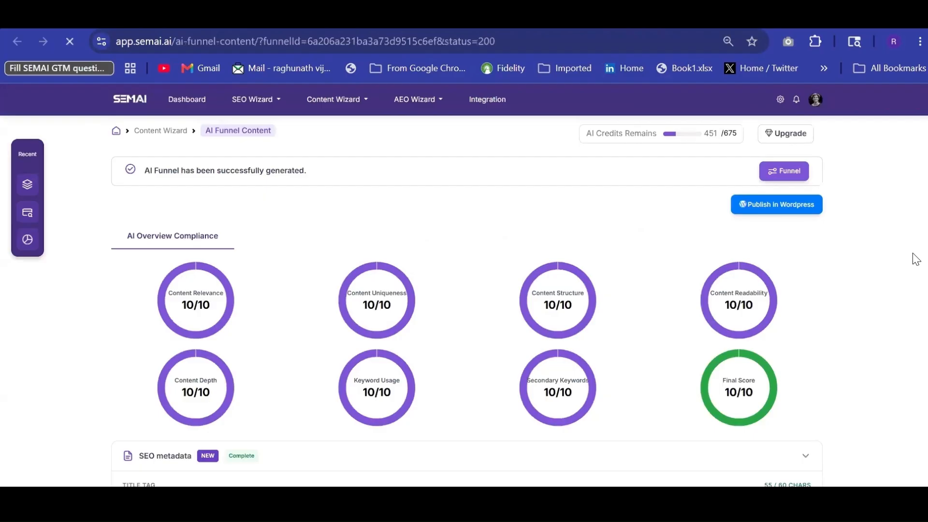
scroll(916, 260, down, 3)
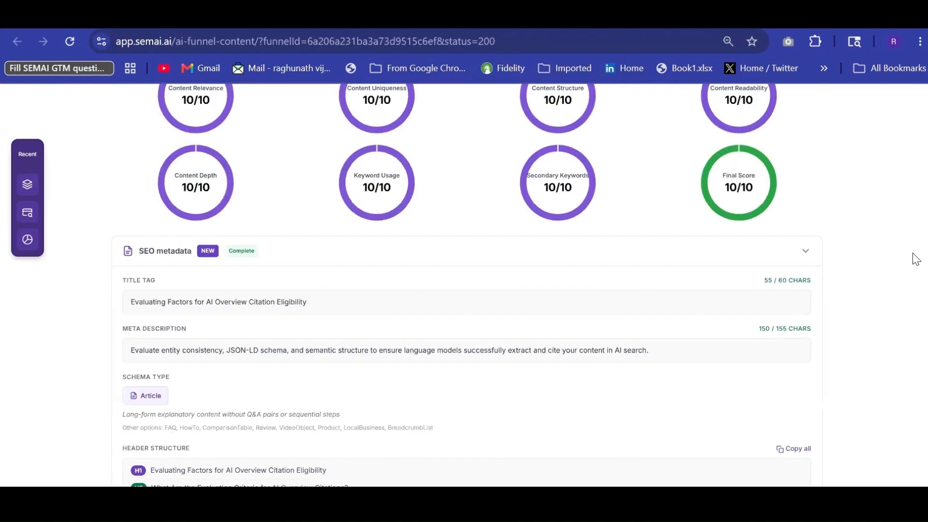
scroll(915, 260, down, 2)
scroll(916, 260, down, 1)
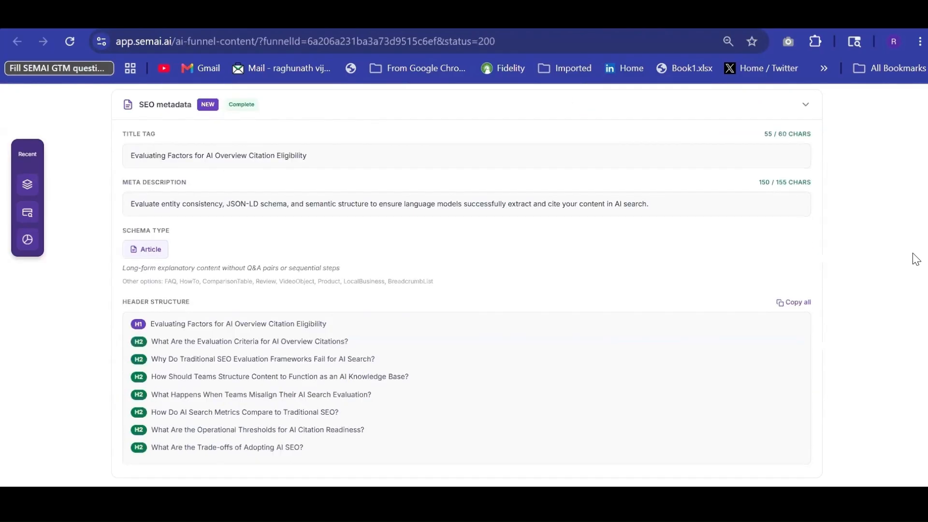
scroll(915, 260, down, 2)
scroll(916, 259, down, 6)
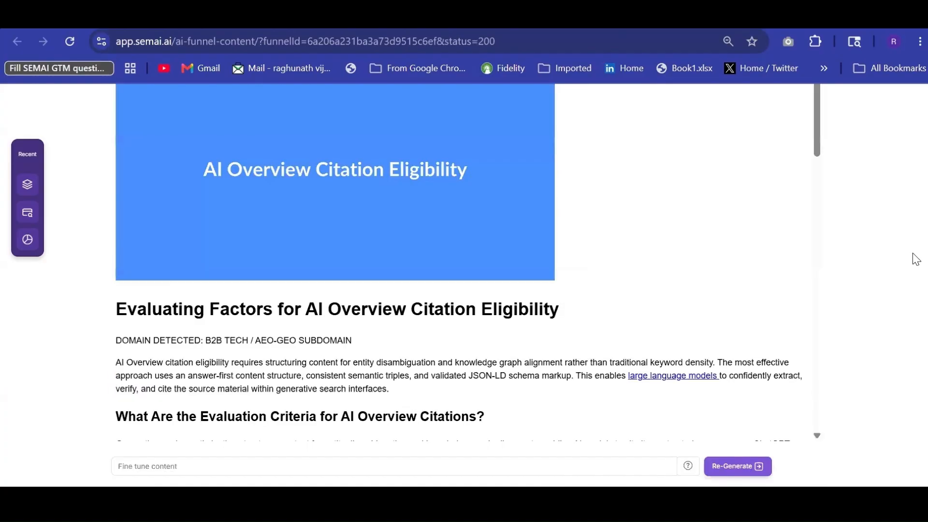
drag(820, 135, 828, 221)
drag(824, 260, 818, 407)
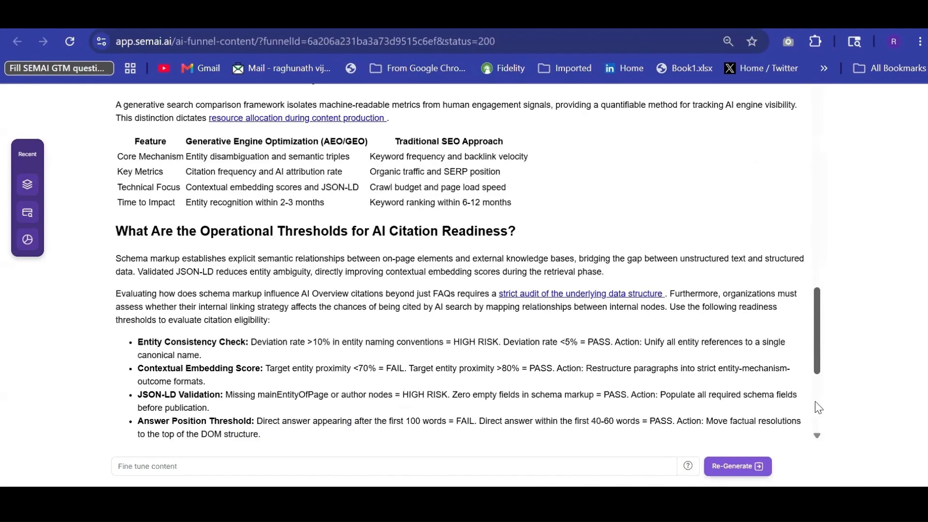
scroll(817, 408, down, 5)
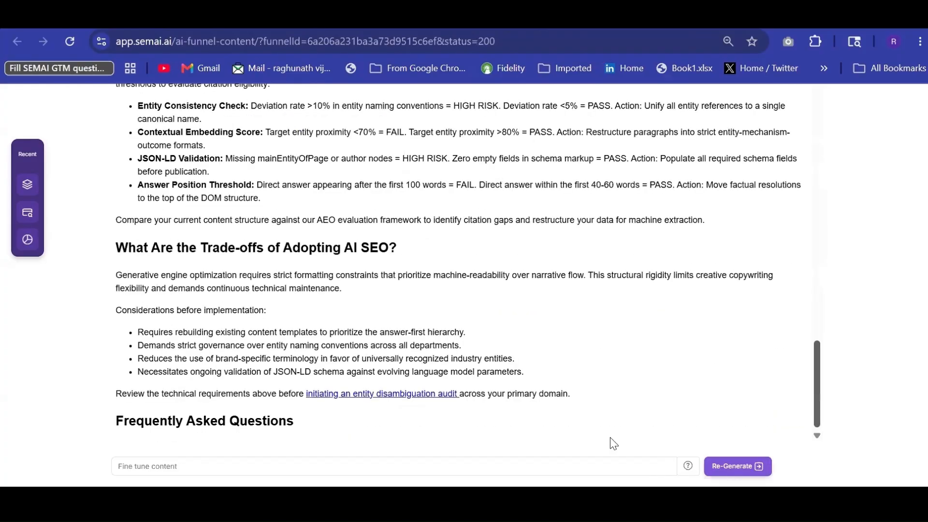
click(554, 466)
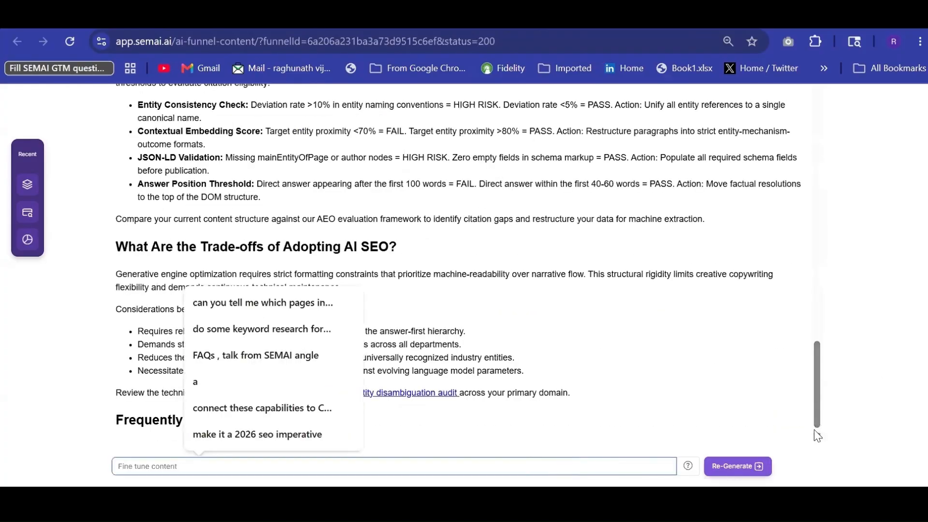
click(631, 344)
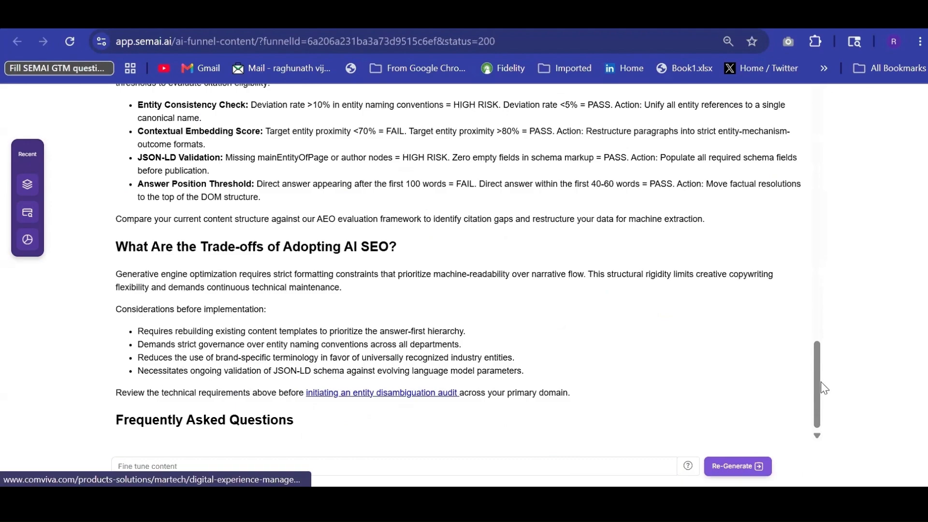
- Check the export formats offered for the generated article and return to its AI Overview Compliance scores
scroll(806, 193, up, 20)
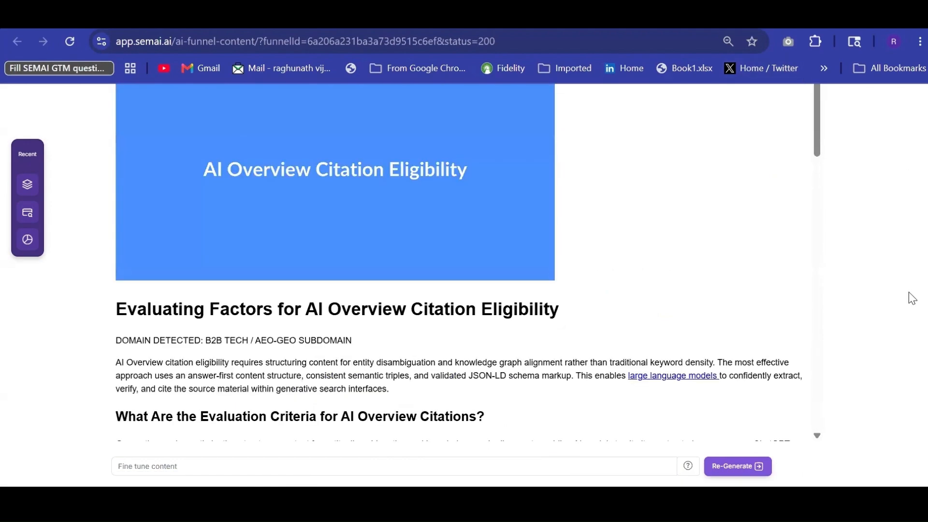
scroll(445, 176, up, 1)
scroll(164, 142, up, 1)
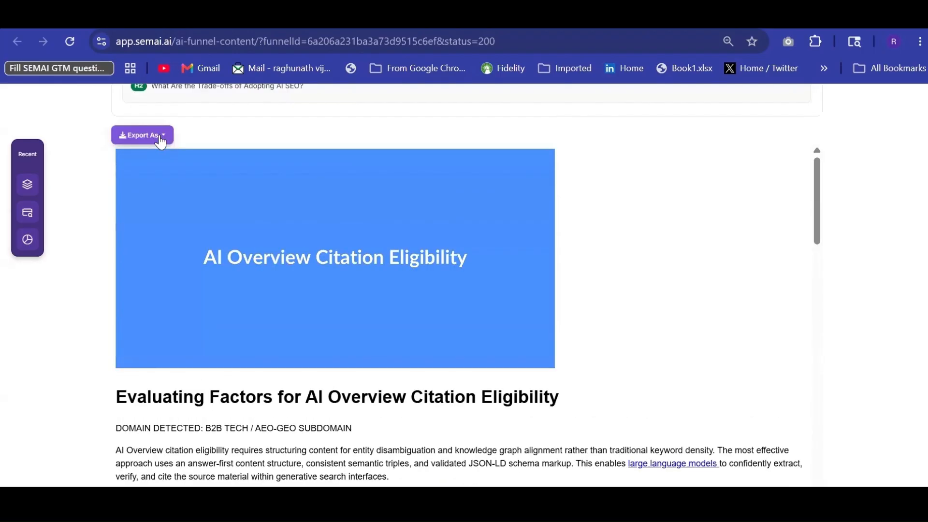
click(161, 142)
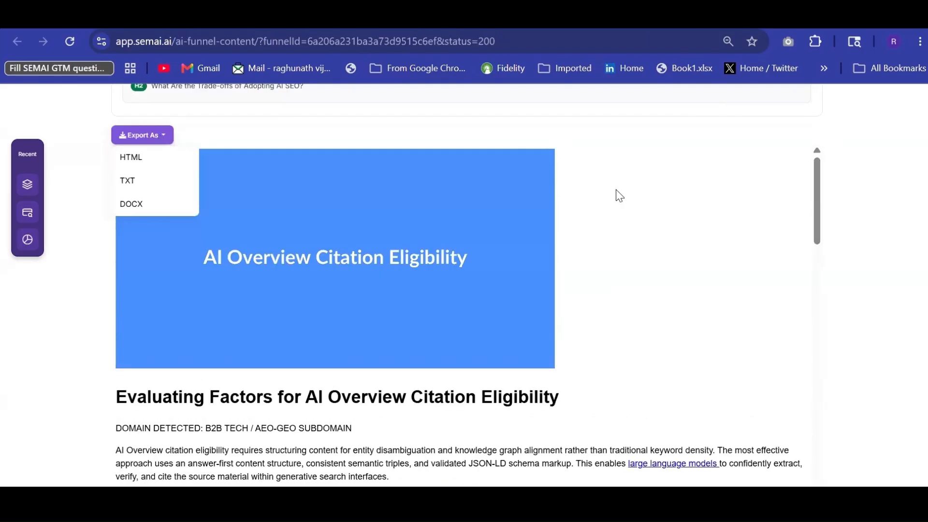
scroll(616, 189, up, 2)
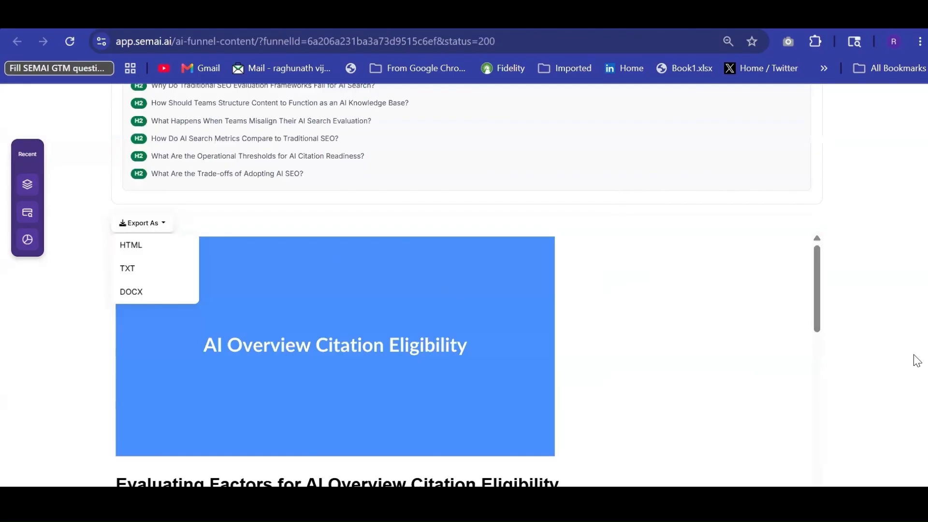
scroll(915, 360, up, 8)
scroll(917, 360, up, 1)
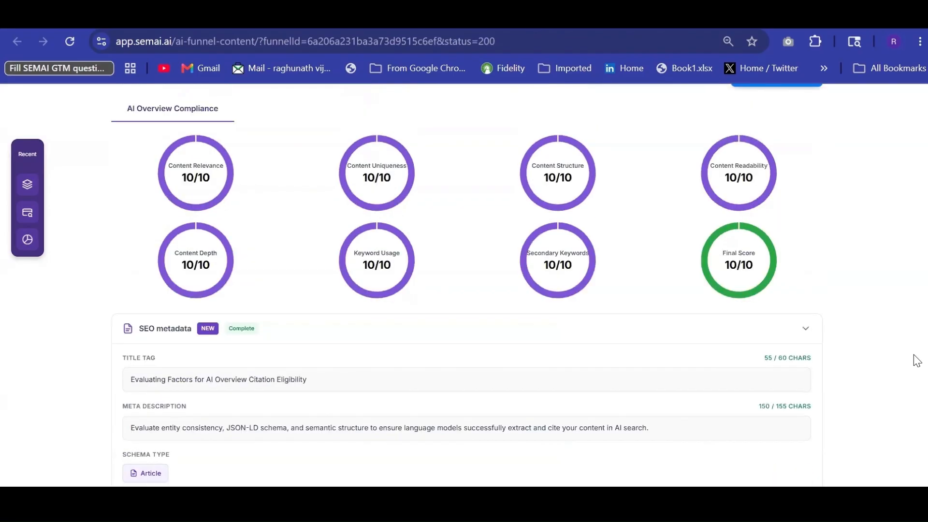
scroll(882, 140, up, 1)
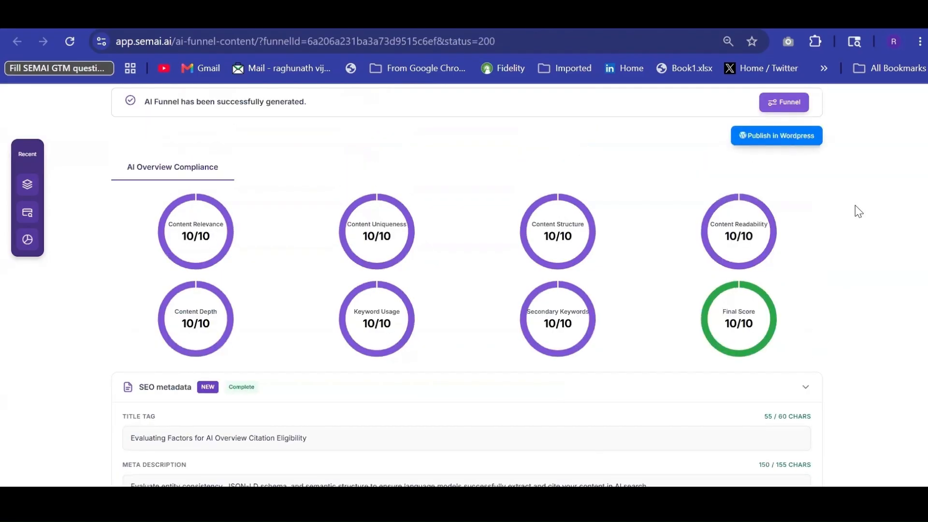